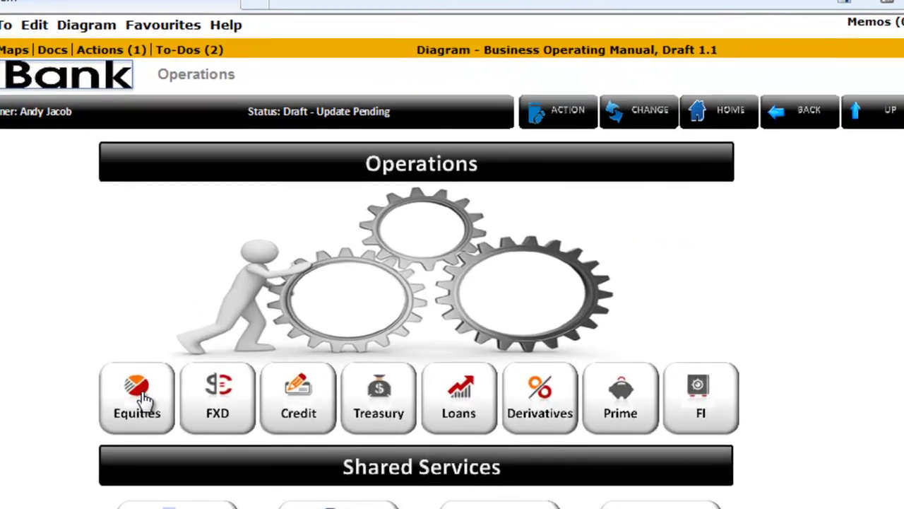
# Step: Navigate from Operations through Equities and the London location to the diagram detailing the trade lifecycle's trade capture and validation activity
pyautogui.click(141, 398)
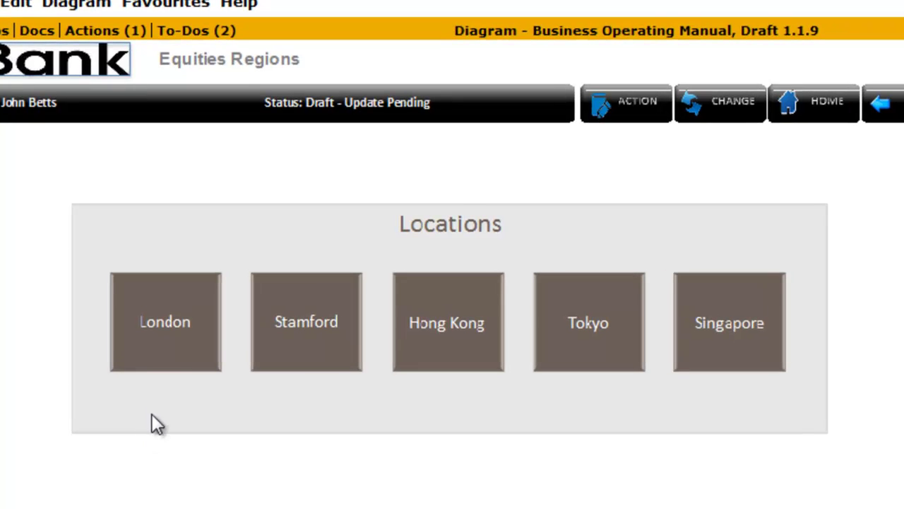
pyautogui.click(182, 332)
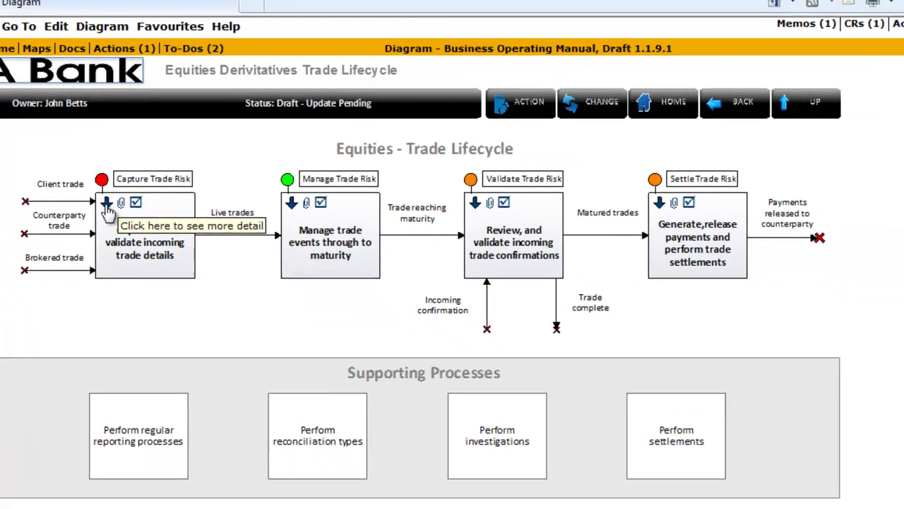
pyautogui.click(106, 205)
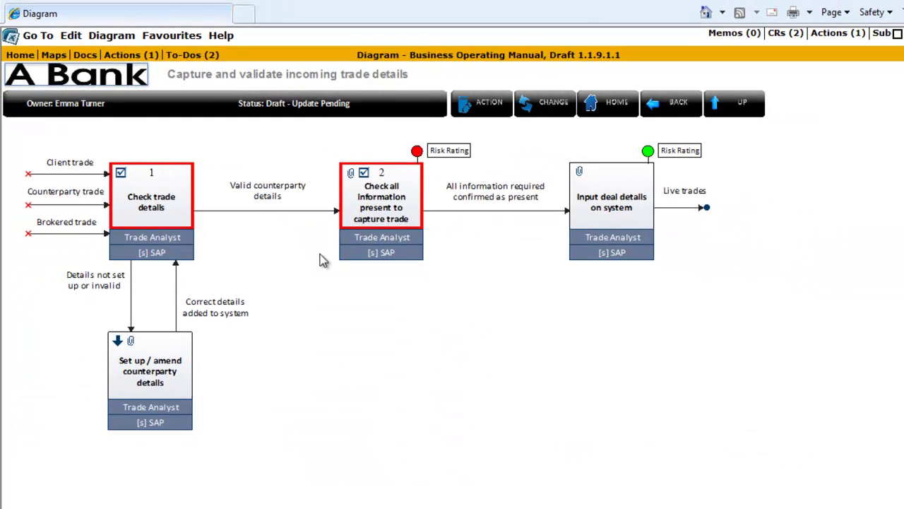
# Step: View the RACI table attached to the "Check all information present to capture trade" activity and return to the diagram
pyautogui.click(351, 173)
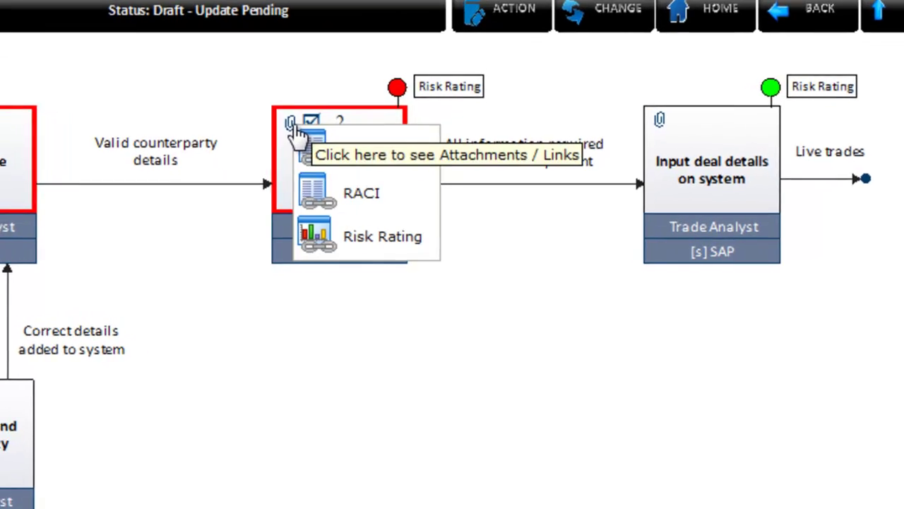
pyautogui.click(407, 197)
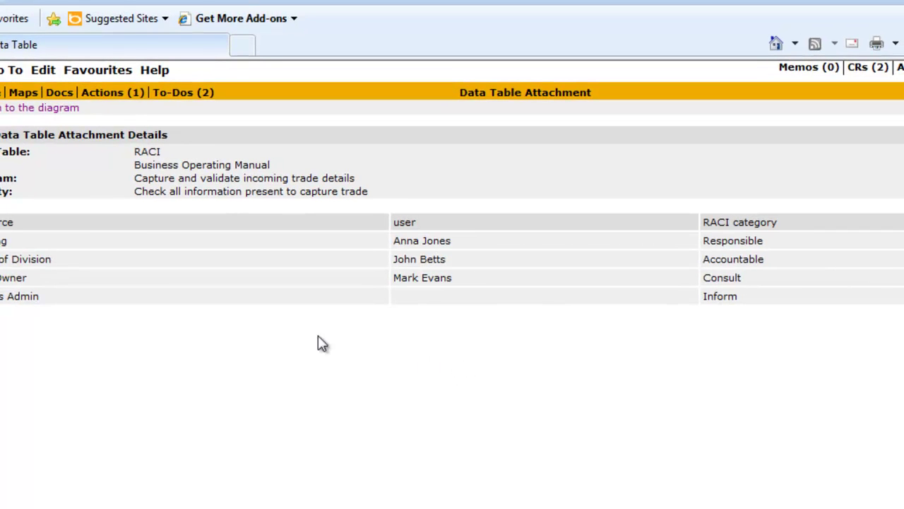
pyautogui.click(52, 111)
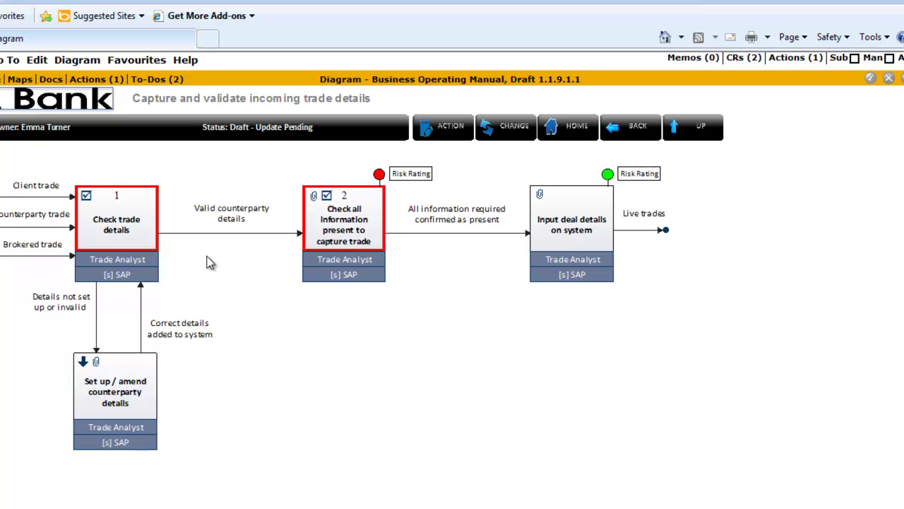
# Step: Examine the linked control "1.3. 4 eye check - manual data input" on the same activity and return to the diagram
pyautogui.click(330, 199)
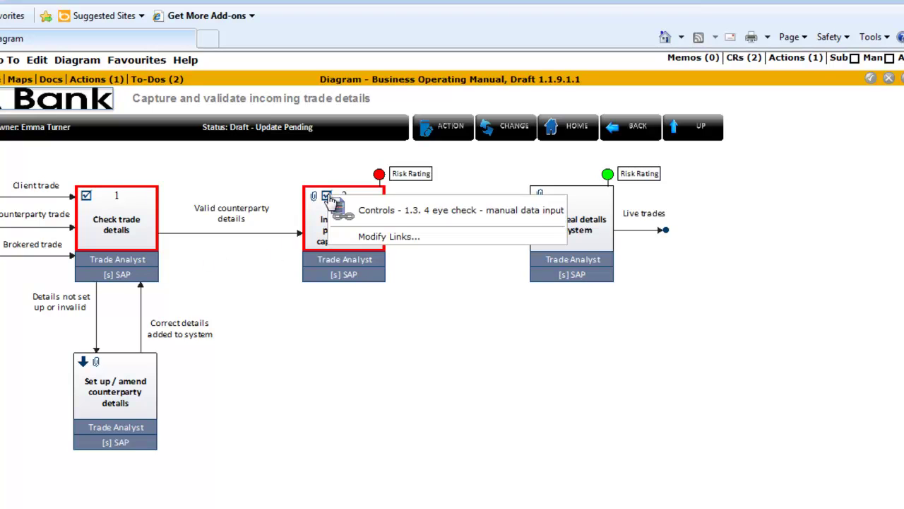
pyautogui.click(419, 210)
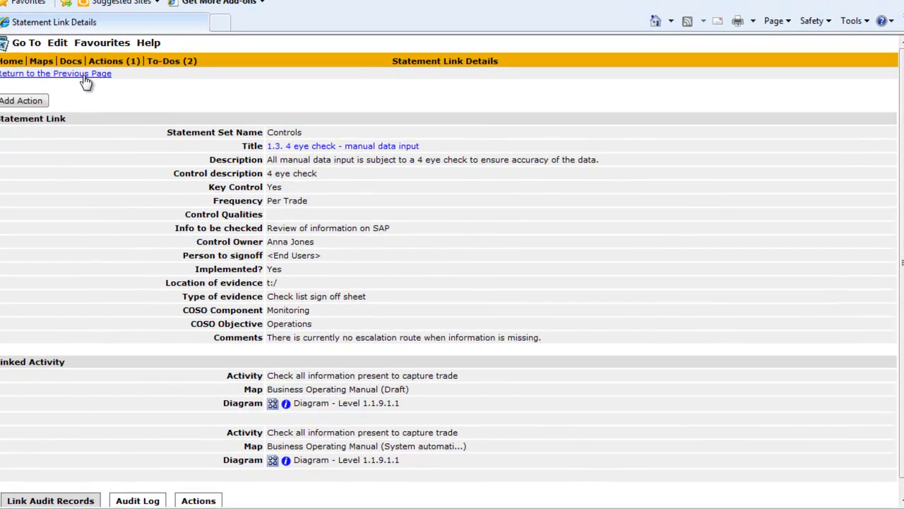
pyautogui.click(78, 63)
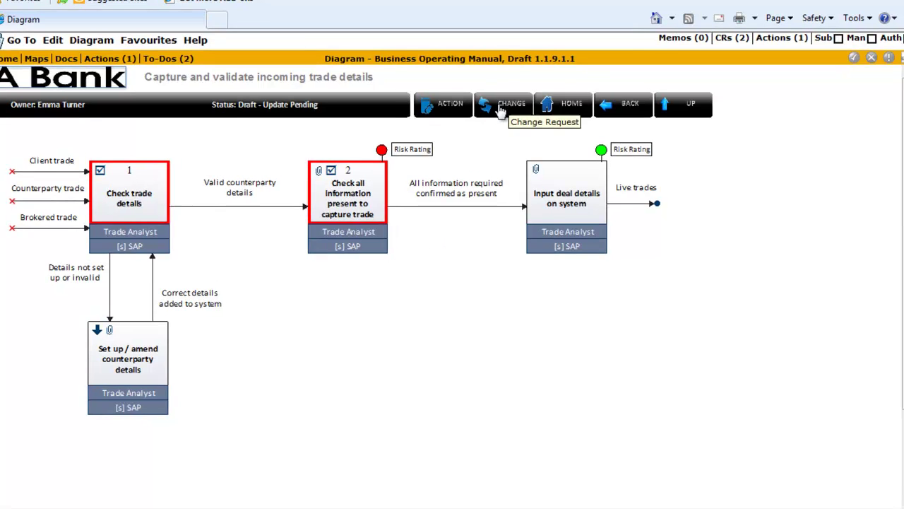
# Step: Submit a change request with User Ref AJ002, Audit Ref AUD01 and the note "An escalation route needs to be implemented for incorrect data"
pyautogui.click(502, 107)
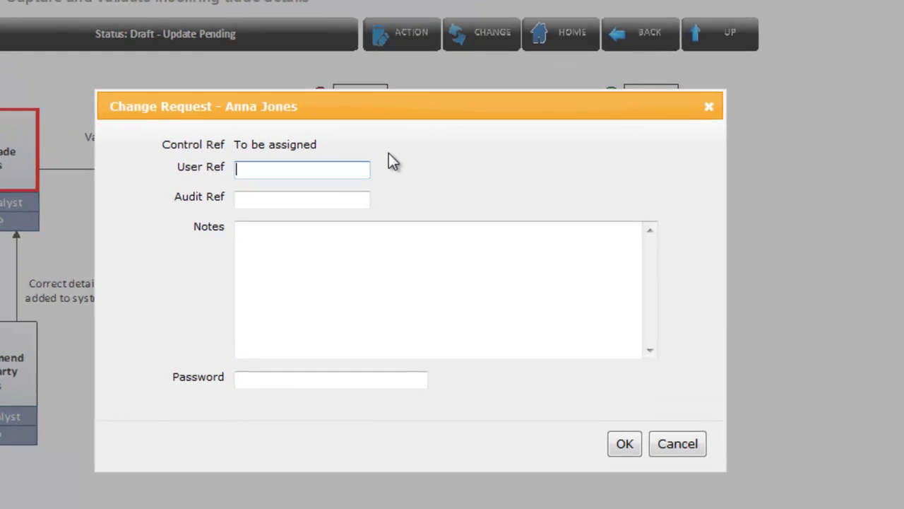
pyautogui.write('AJ002')
pyautogui.press('Tab')
pyautogui.write('AUD01')
pyautogui.press('Tab')
pyautogui.write('An escalation route needs to be implemented for incor')
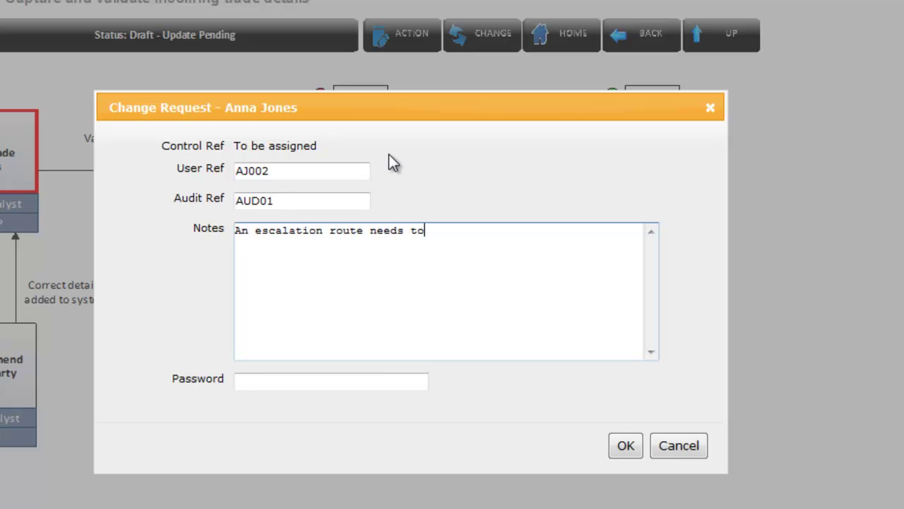
pyautogui.write('rect data')
pyautogui.press('Tab')
pyautogui.click(623, 447)
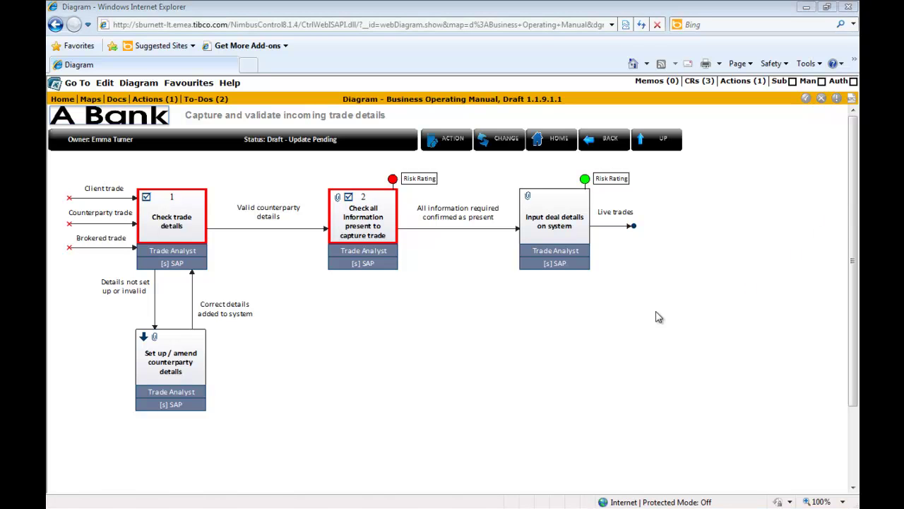
# Step: Open the System automation scenario of the current diagram
pyautogui.click(138, 83)
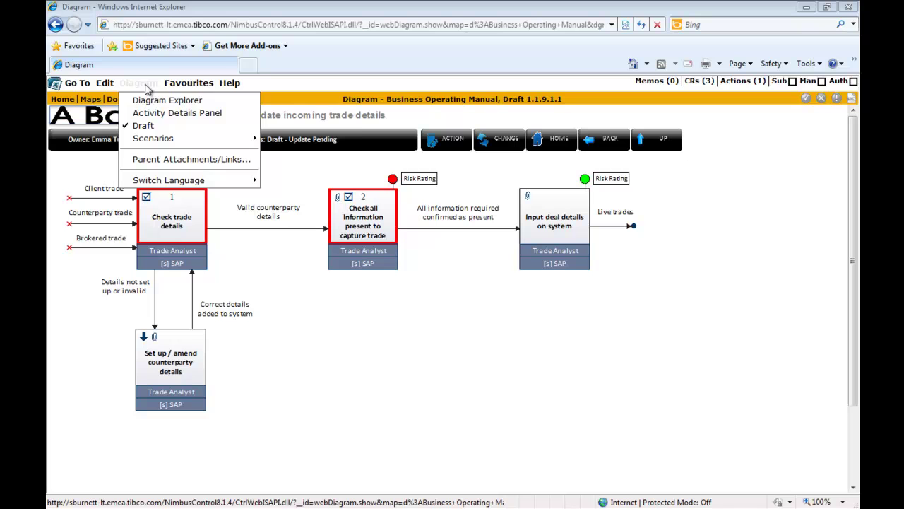
pyautogui.moveTo(180, 141)
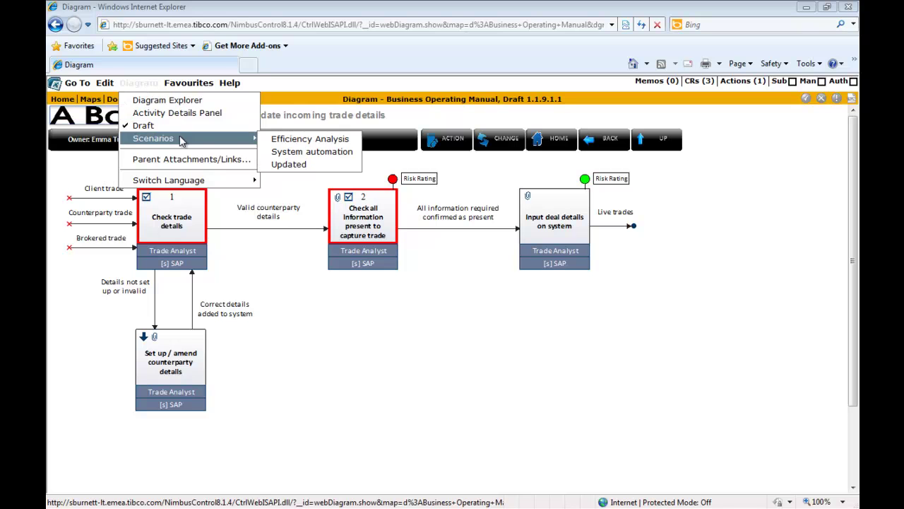
pyautogui.click(290, 153)
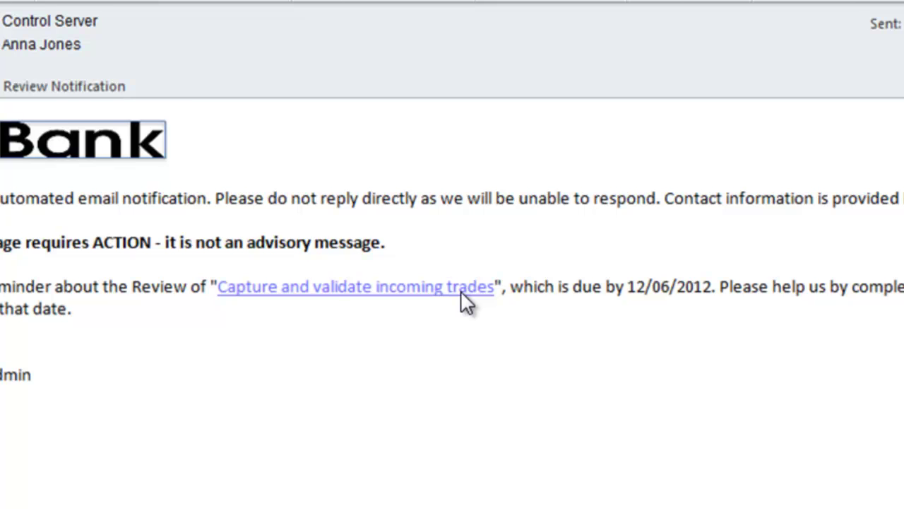
# Step: Open the "Capture and validate incoming trades" diagram from the review notification email and submit the review with the comment "Looks Good!"
pyautogui.click(461, 291)
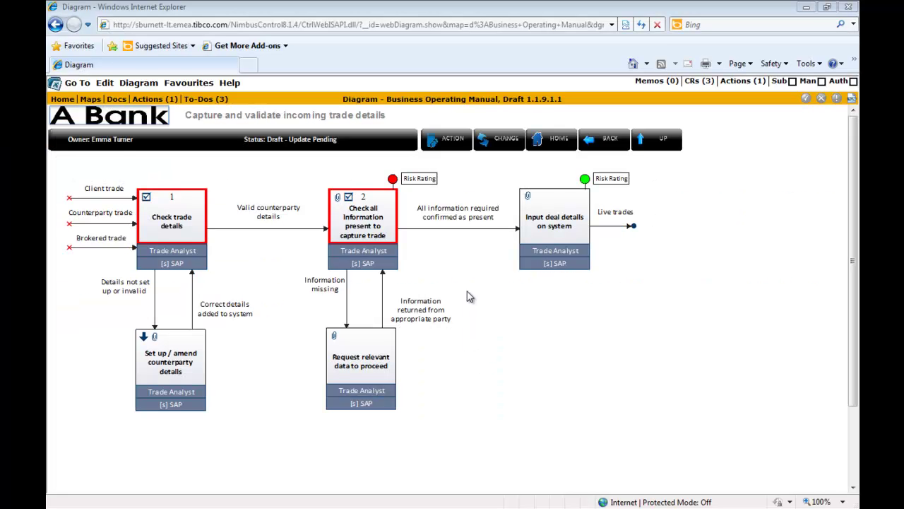
pyautogui.click(852, 99)
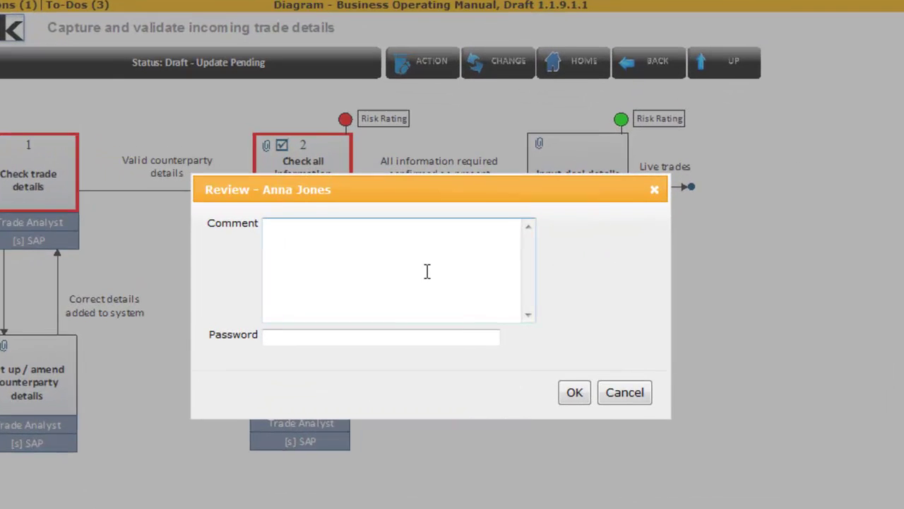
pyautogui.click(434, 276)
pyautogui.write('Looks Good!')
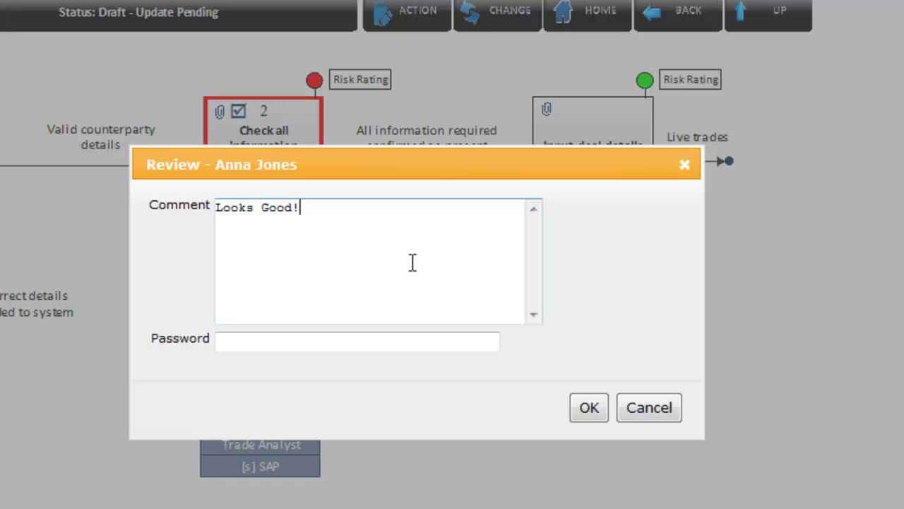
pyautogui.press('Tab')
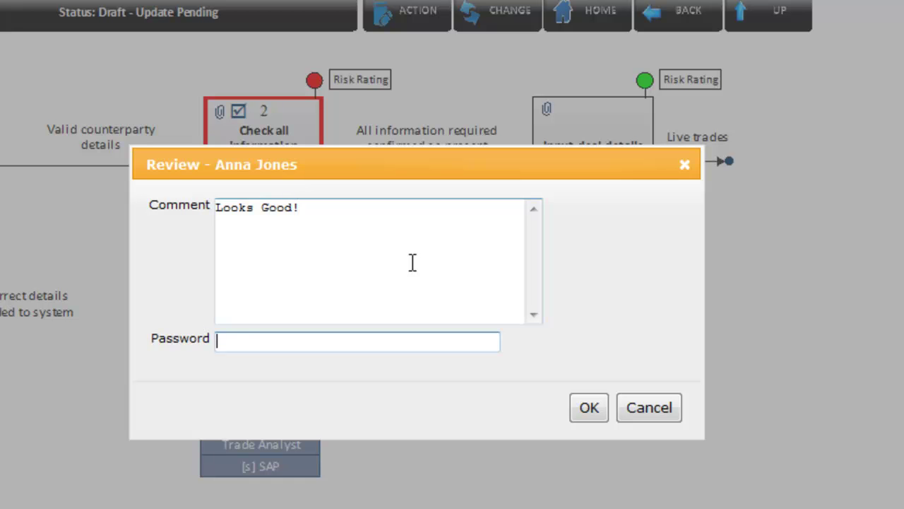
pyautogui.click(589, 408)
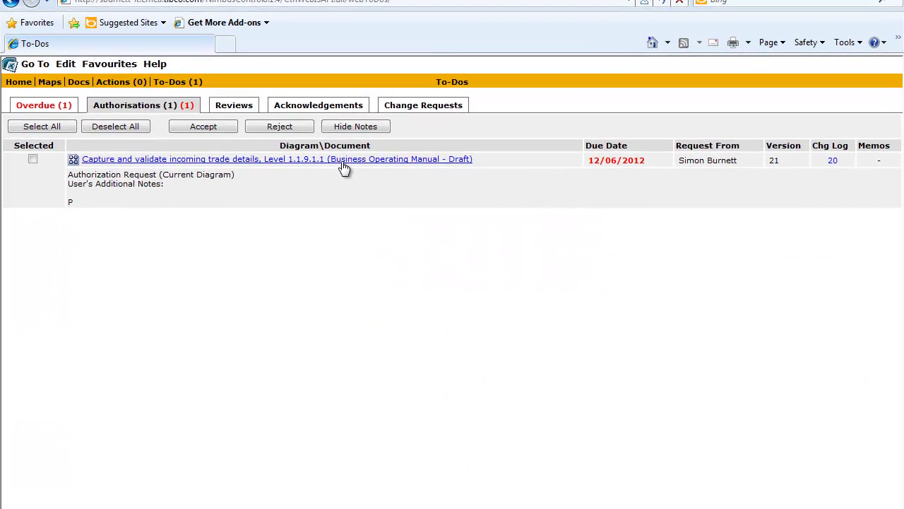
# Step: Open the diagram awaiting authorisation and accept it with reason Management Approval, comment "OK" and the account password
pyautogui.click(342, 162)
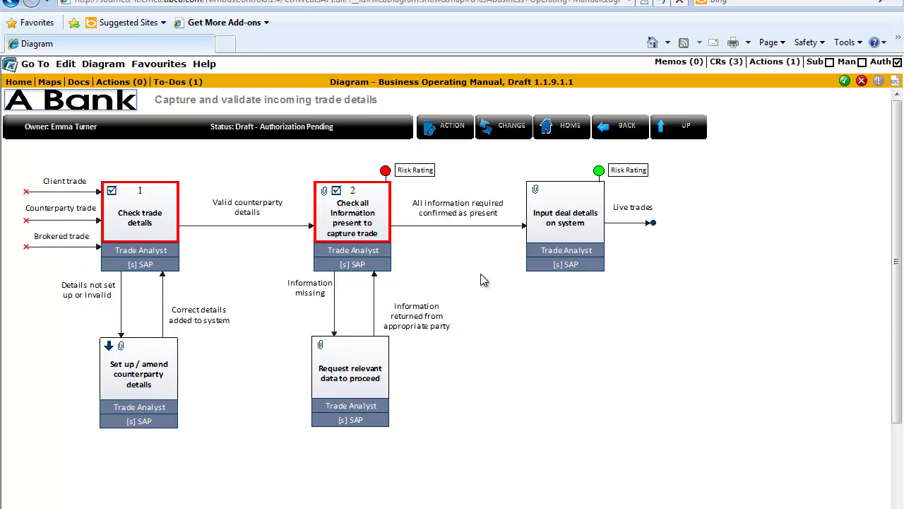
pyautogui.click(845, 81)
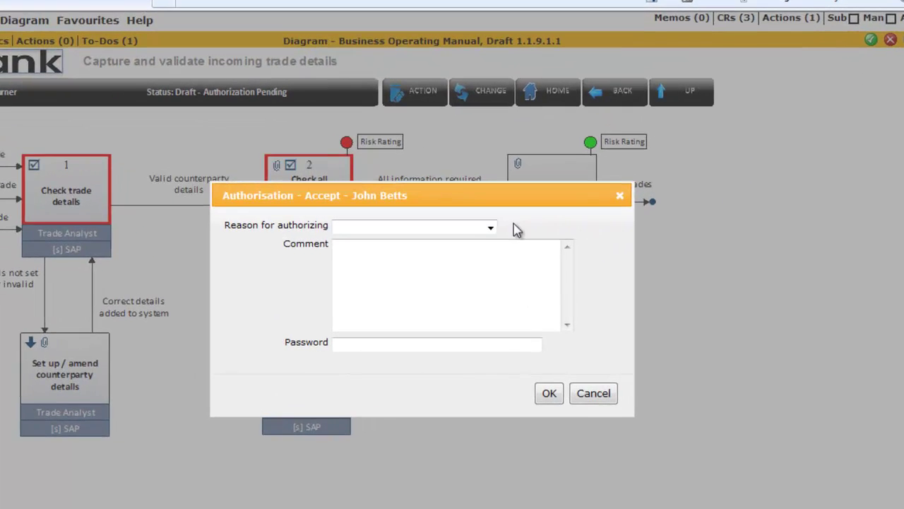
pyautogui.click(469, 212)
pyautogui.click(441, 277)
pyautogui.click(438, 272)
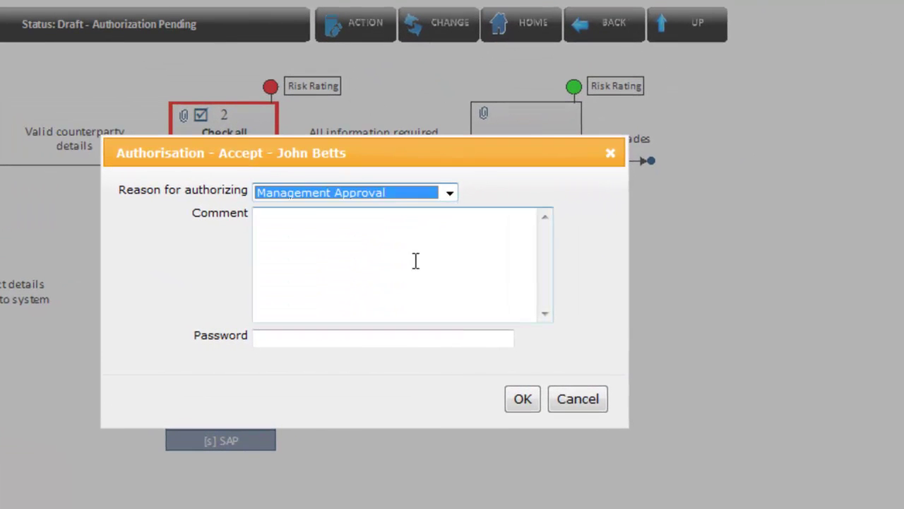
pyautogui.press('Tab')
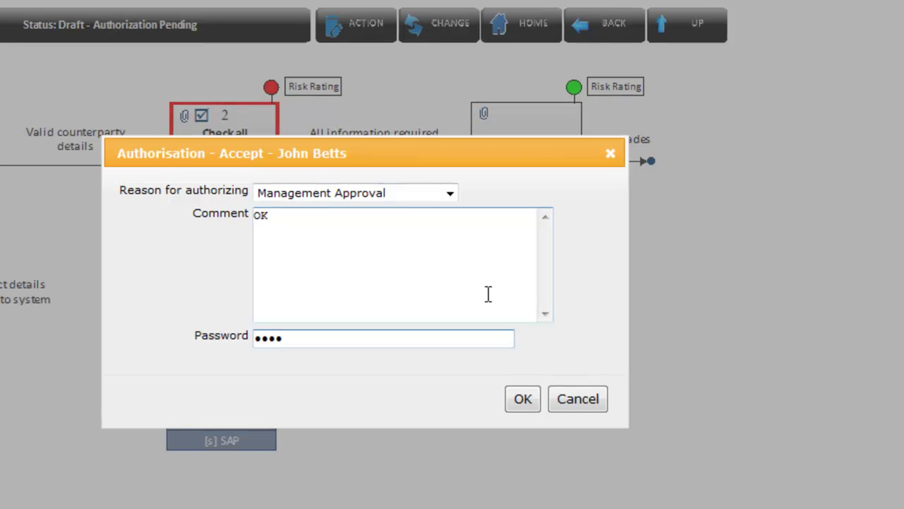
pyautogui.click(523, 398)
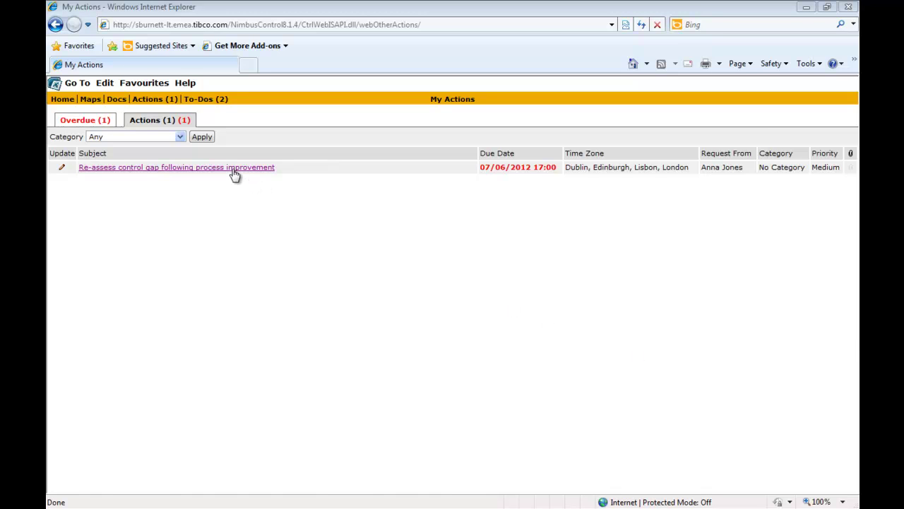
# Step: Open the "Re-assess control gap following process improvement" action, examine the control's details and statement links, and return to the previous page
pyautogui.click(233, 170)
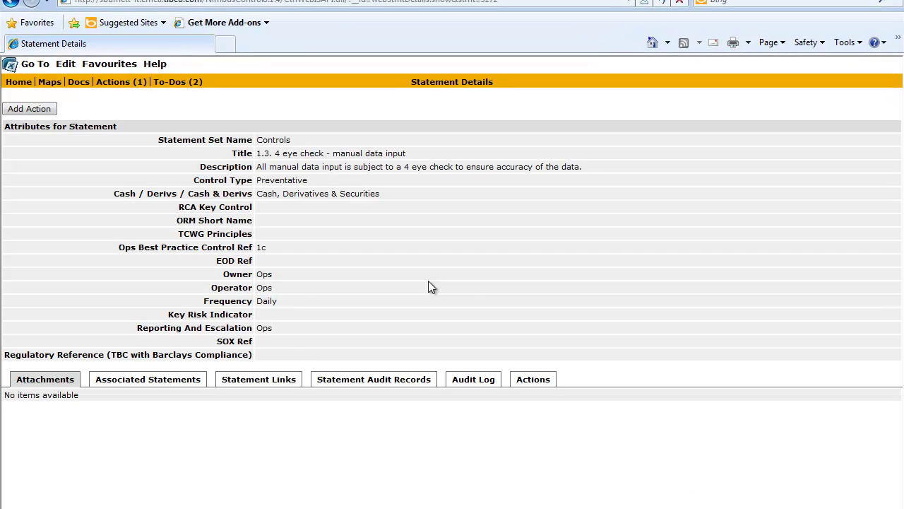
pyautogui.click(280, 382)
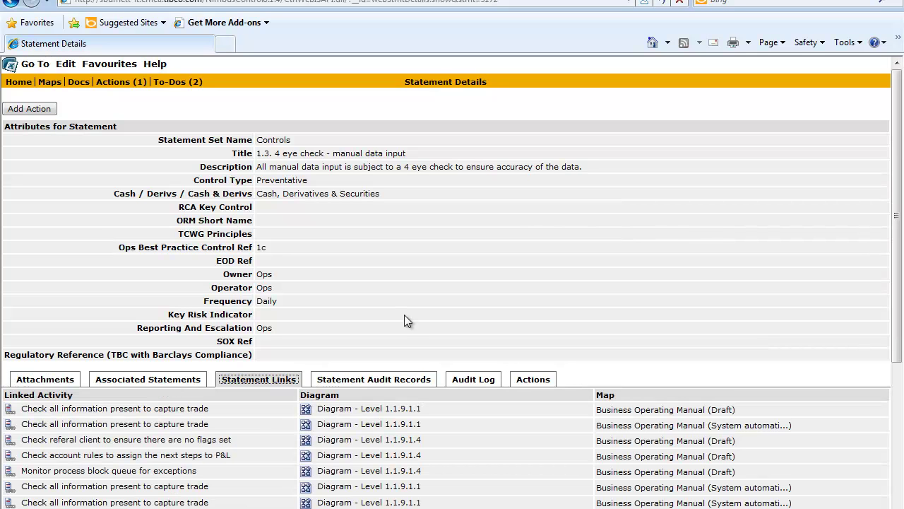
pyautogui.click(12, 5)
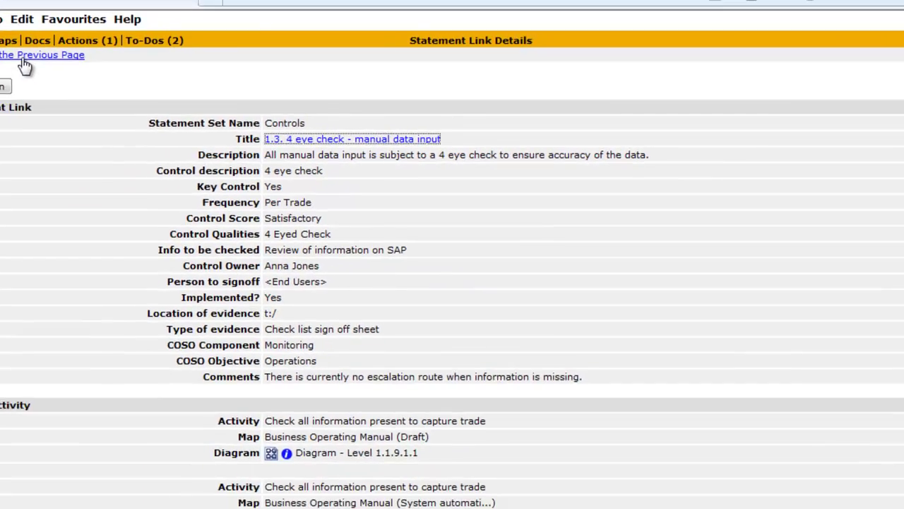
pyautogui.click(24, 58)
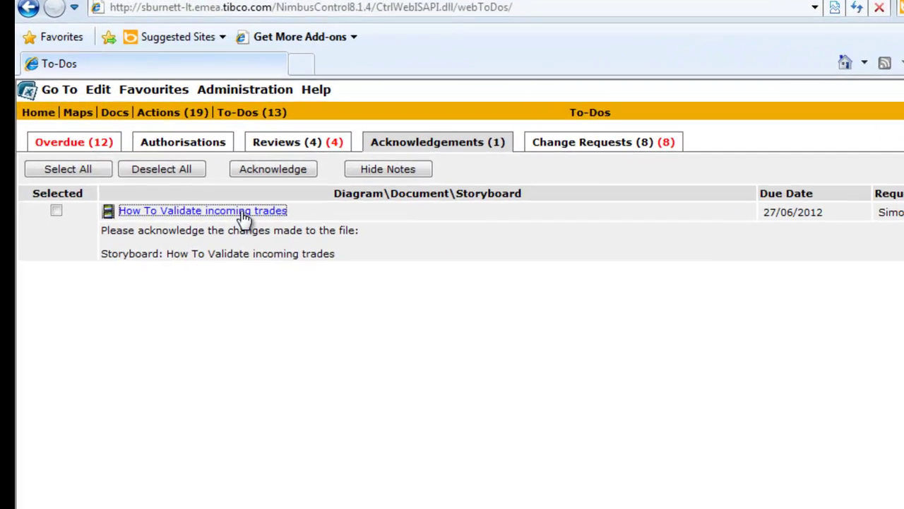
# Step: Open the "How To Validate incoming trades" storyboard awaiting acknowledgement and advance to step 3, "Check all information present to capture trade"
pyautogui.click(241, 212)
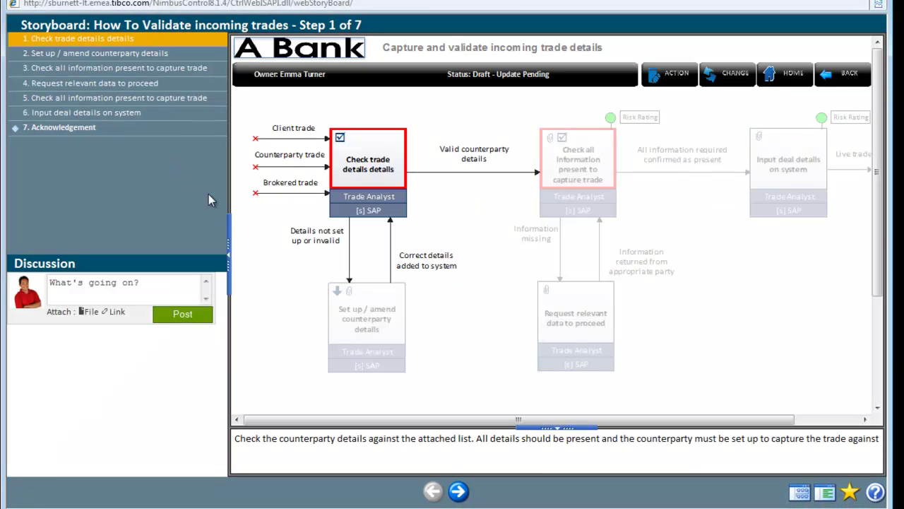
pyautogui.click(458, 491)
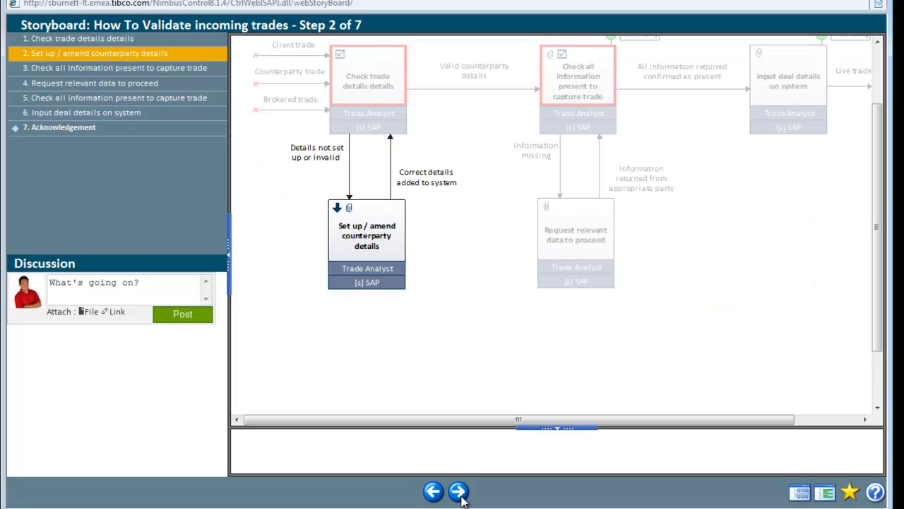
pyautogui.click(459, 496)
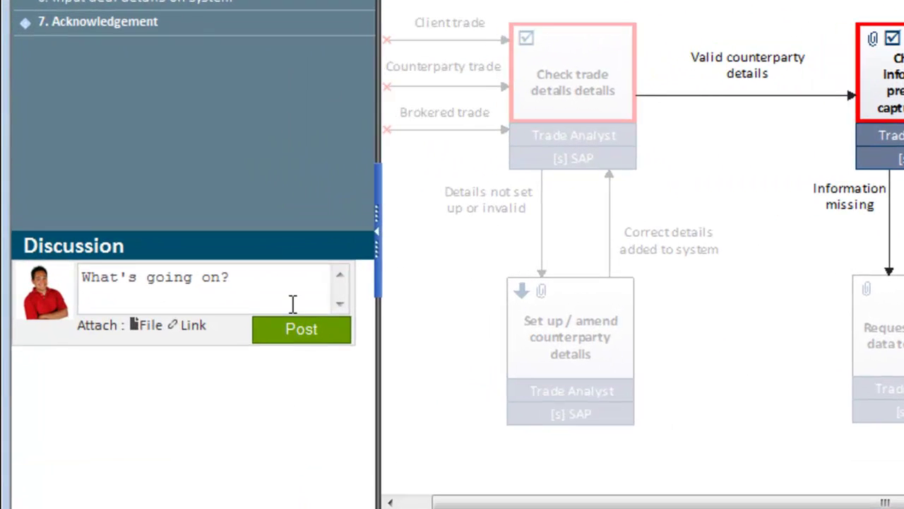
# Step: Post "Is there a saved checklist I should use?" to the storyboard's discussion
pyautogui.click(293, 303)
pyautogui.write('Is there a saved c')
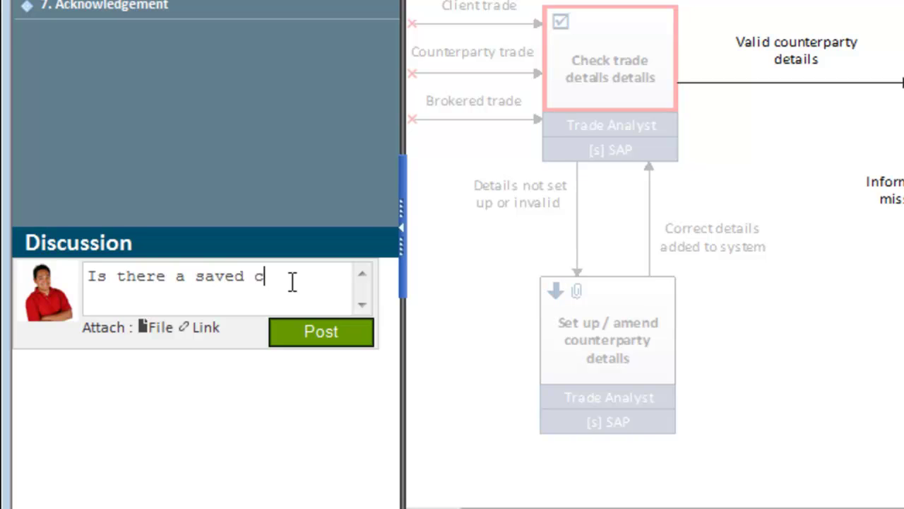
pyautogui.write('hecklist I should us ')
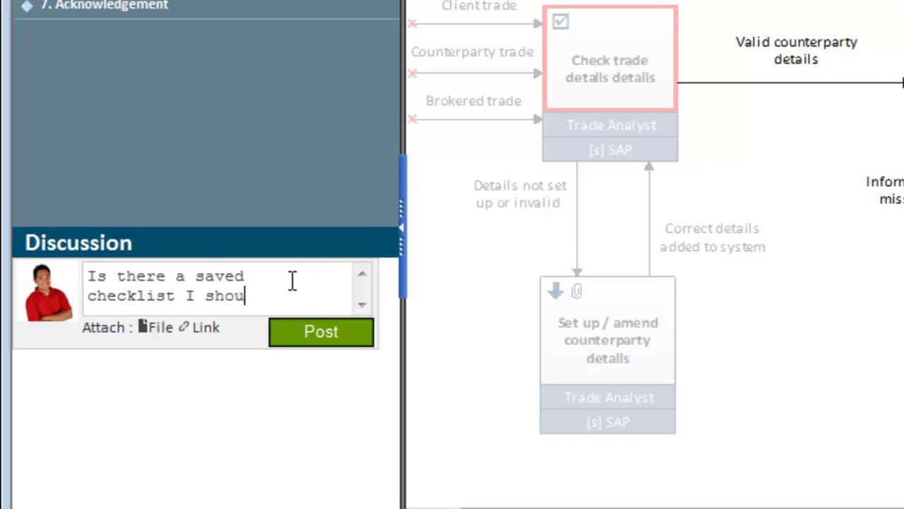
pyautogui.write('e?')
pyautogui.click(321, 333)
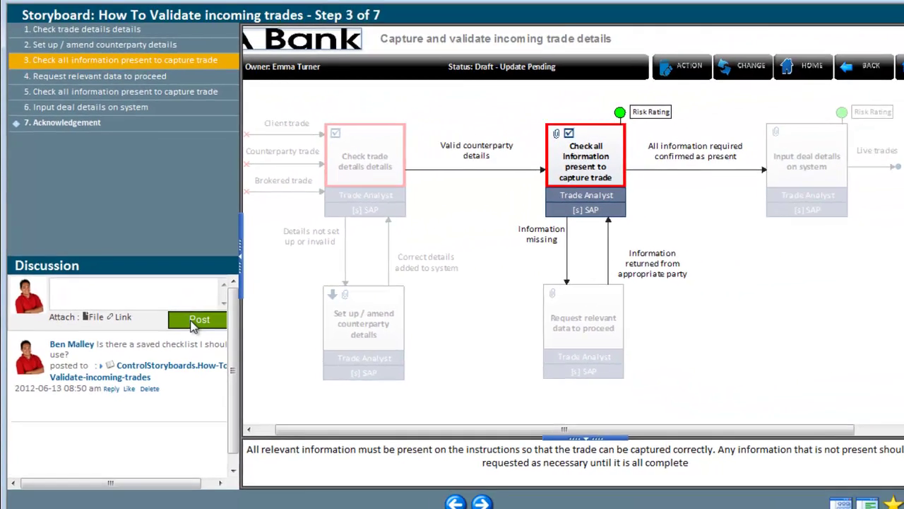
# Step: Advance through the remaining storyboard steps to the Acknowledgement page and acknowledge having viewed the process with the account password
pyautogui.click(454, 493)
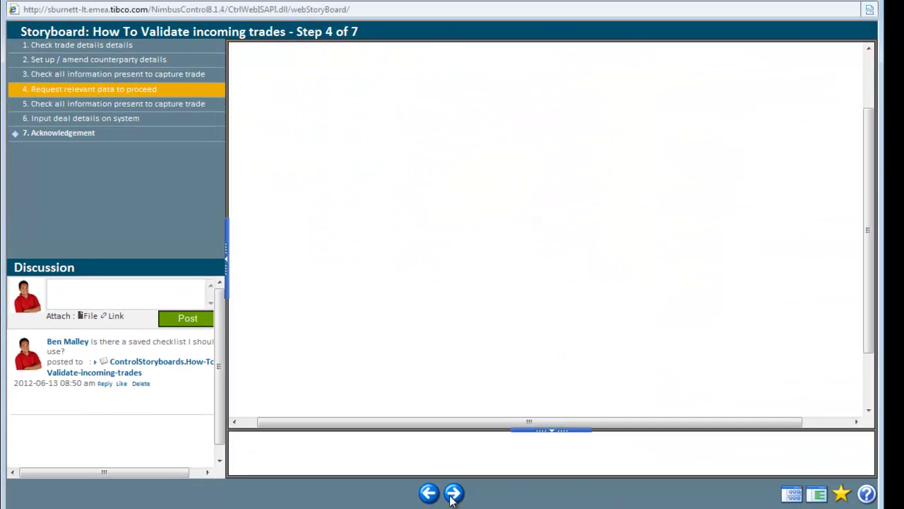
pyautogui.click(453, 492)
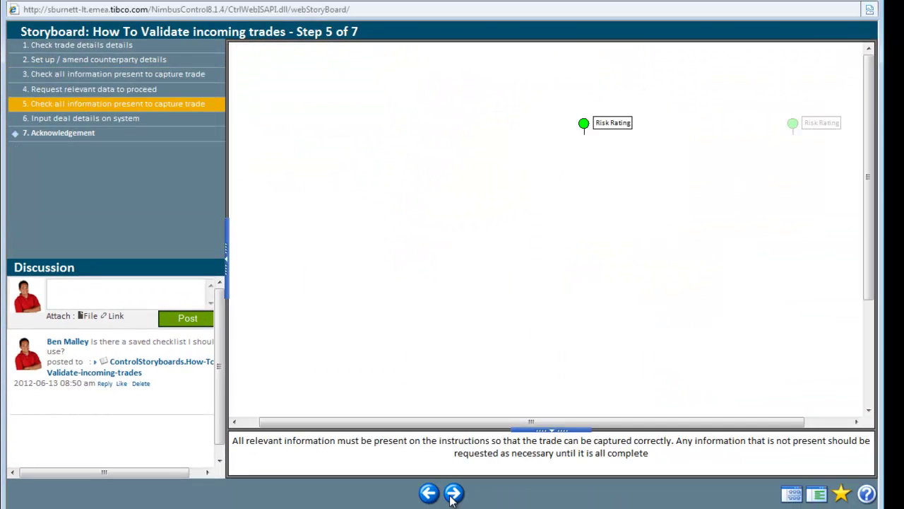
pyautogui.click(454, 493)
pyautogui.click(454, 492)
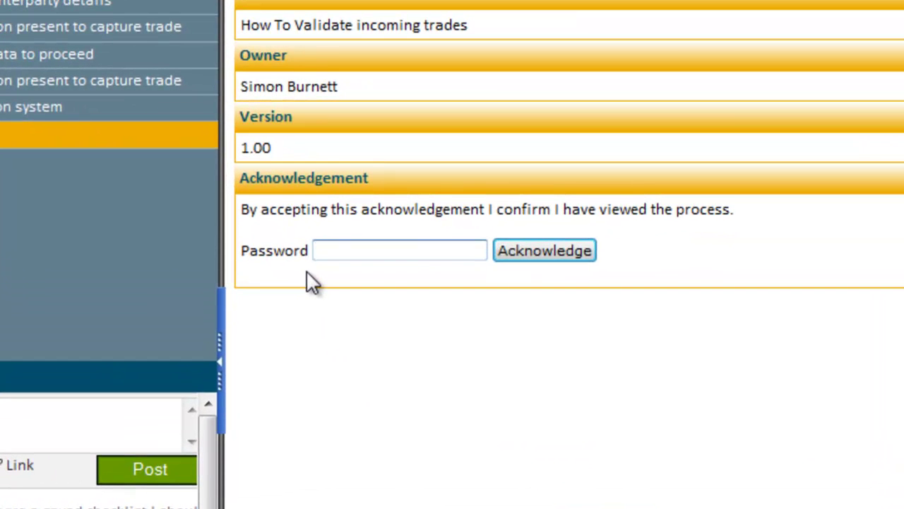
pyautogui.write('••••')
pyautogui.click(523, 250)
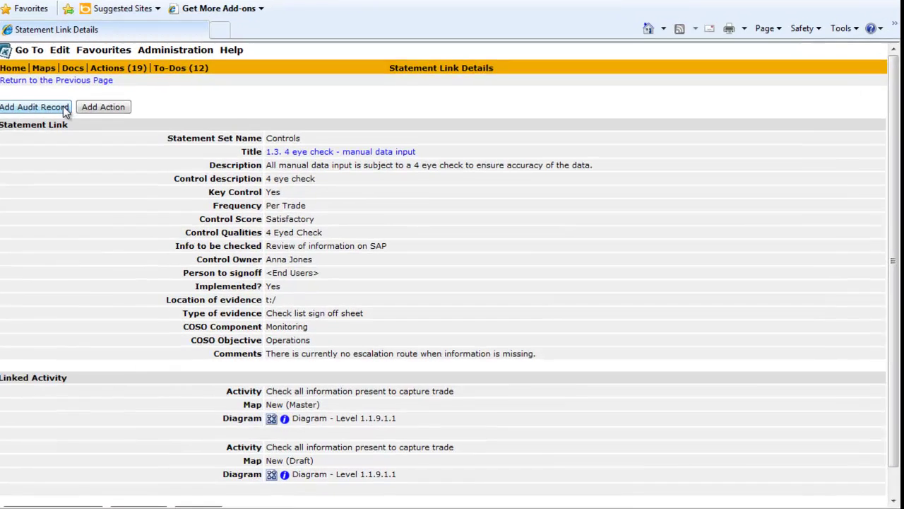
# Step: Add an audit record to the "4 eye check - manual data input" statement link with status <DEFAULT> and description "A complete audit can be carried out - all ok!"
pyautogui.click(81, 133)
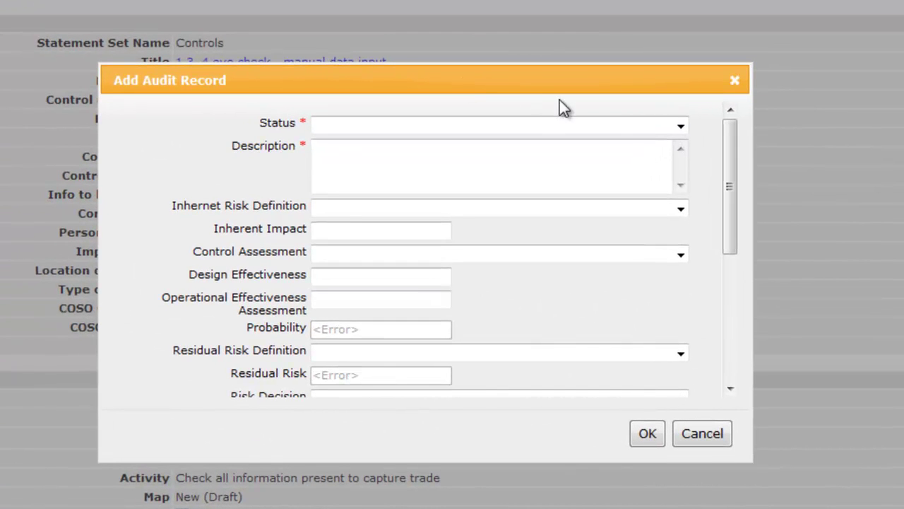
pyautogui.click(680, 126)
pyautogui.click(654, 155)
pyautogui.click(648, 166)
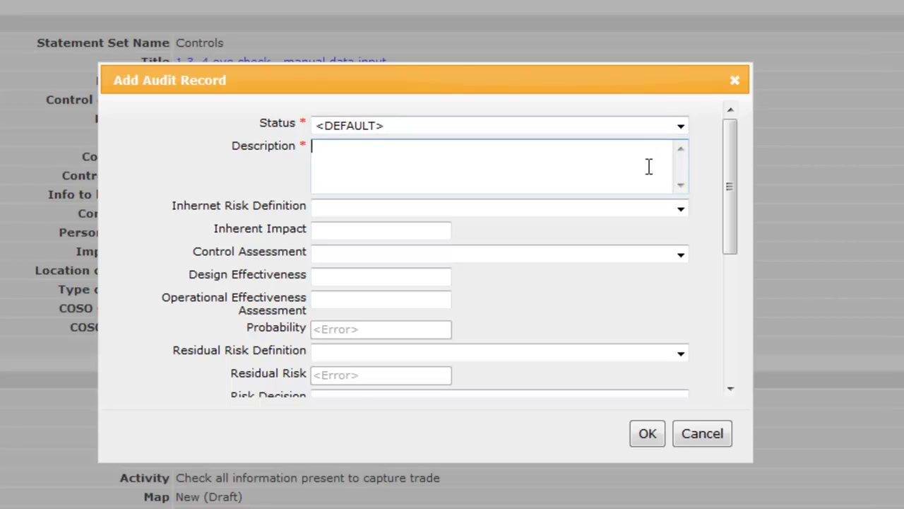
pyautogui.write('A complete a')
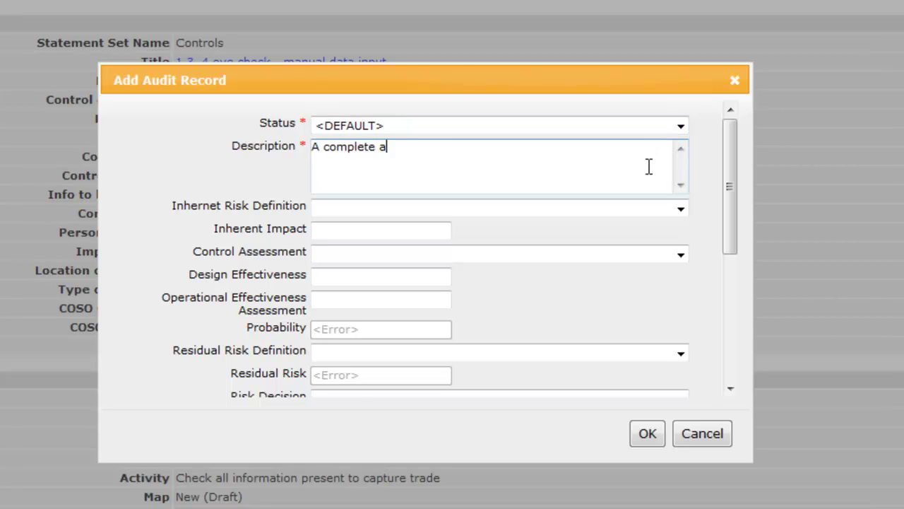
pyautogui.write('udit can be carried out - all ok!')
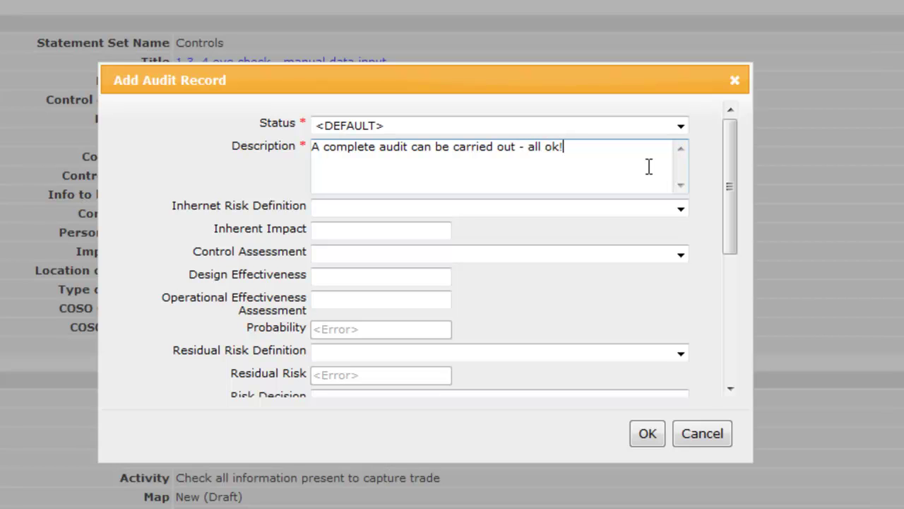
pyautogui.click(647, 433)
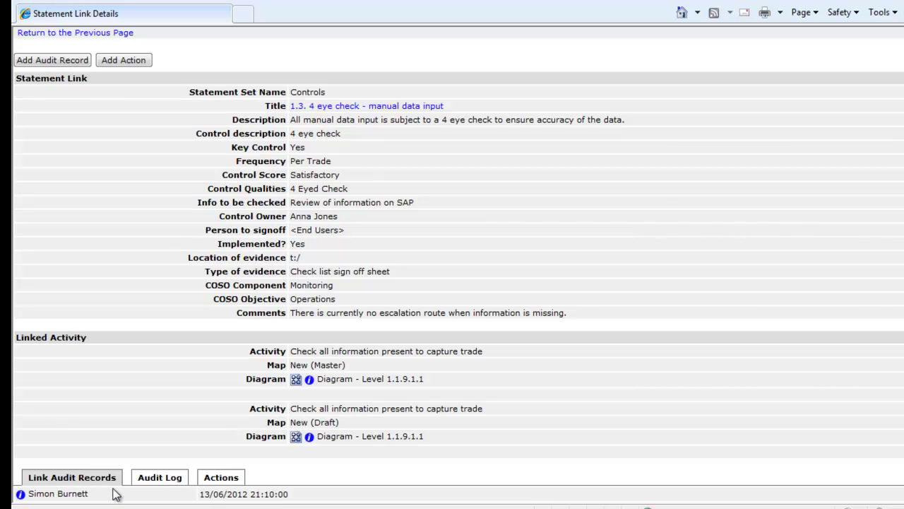
# Step: Examine the audit log of changes to the control's statement link
pyautogui.click(154, 480)
pyautogui.scroll(-1, 154, 481)
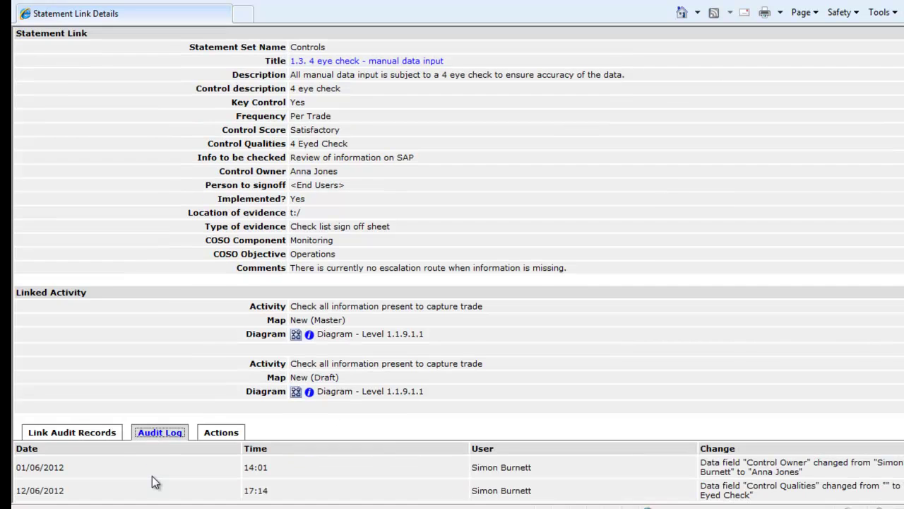